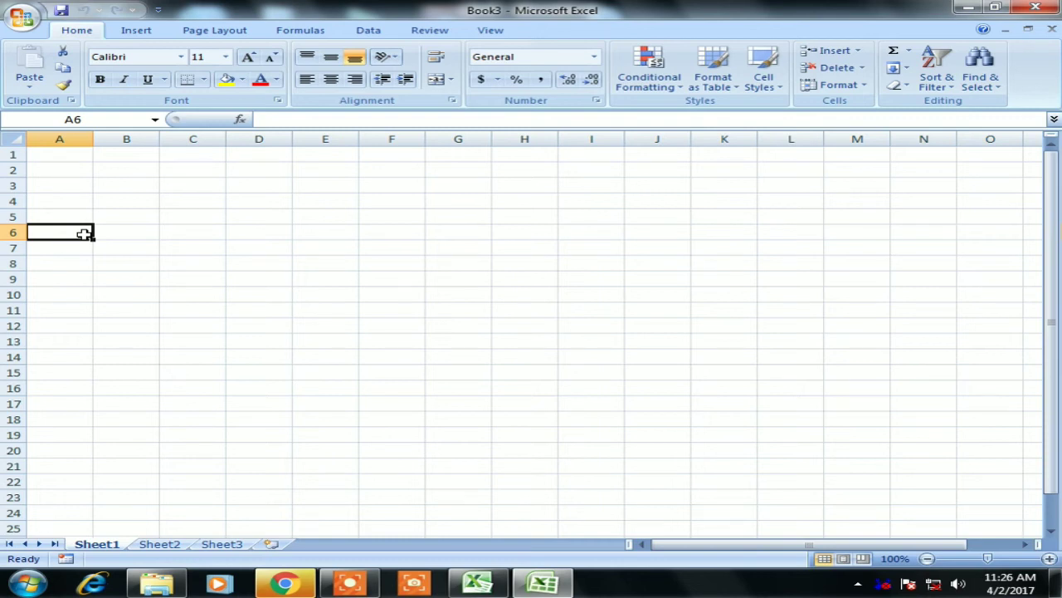
Step: Enter the label "Excel - 2007" in cell A1 of Sheet1
left_click(59, 153)
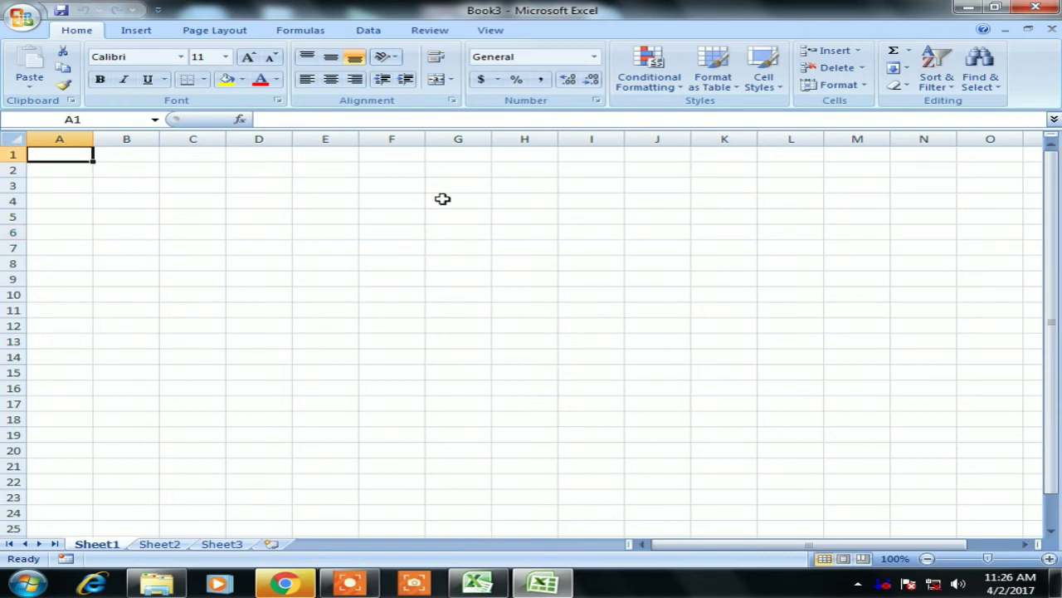
type("Excel")
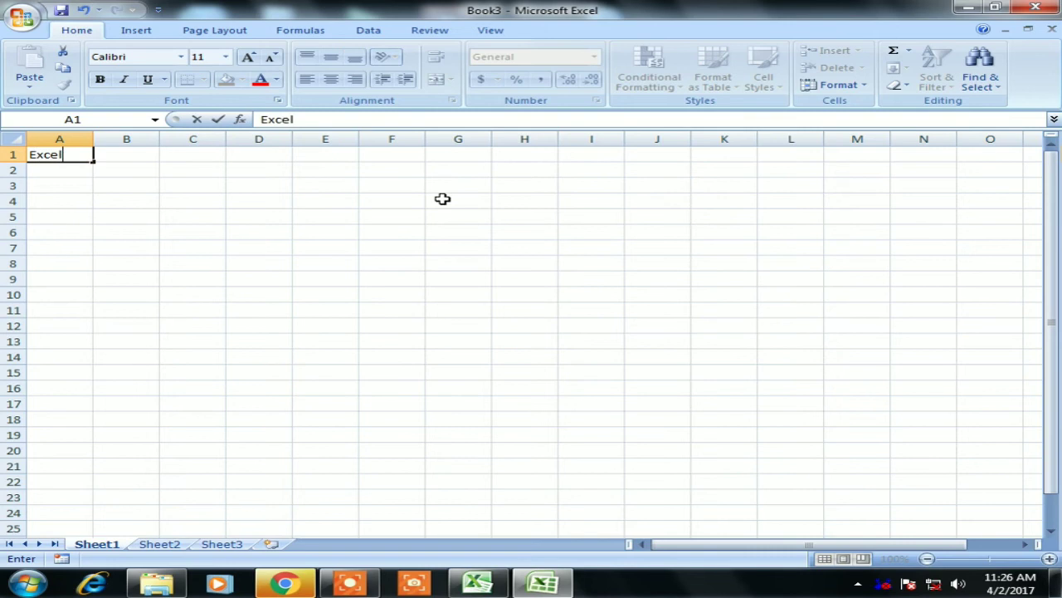
type(" - 2007")
key("Return")
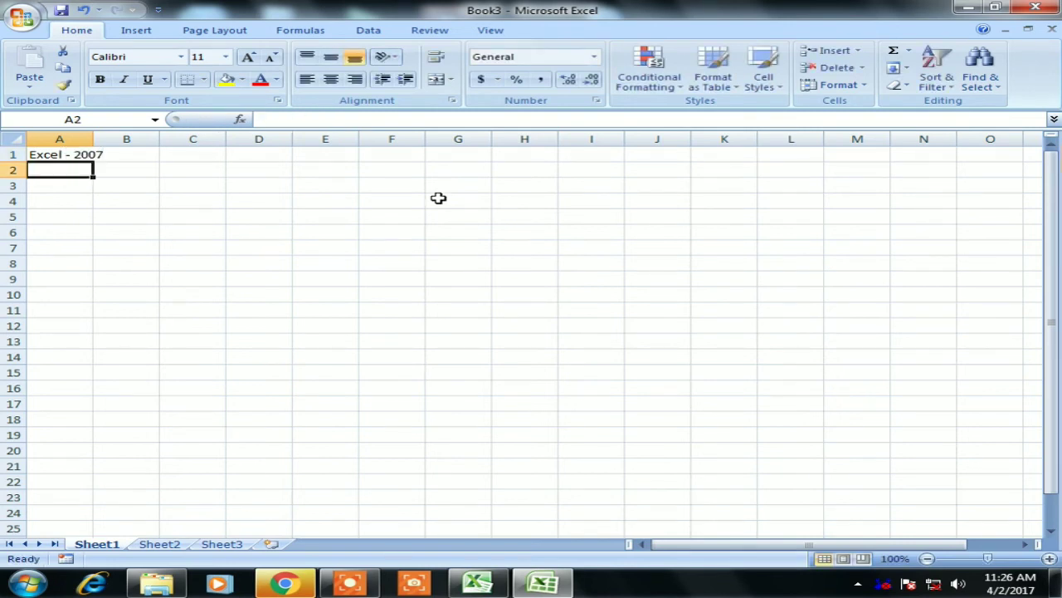
Step: Switch to the Excel 2010 workbook Book1 and enter "Excel - 2010" in cell A1
left_click(508, 579)
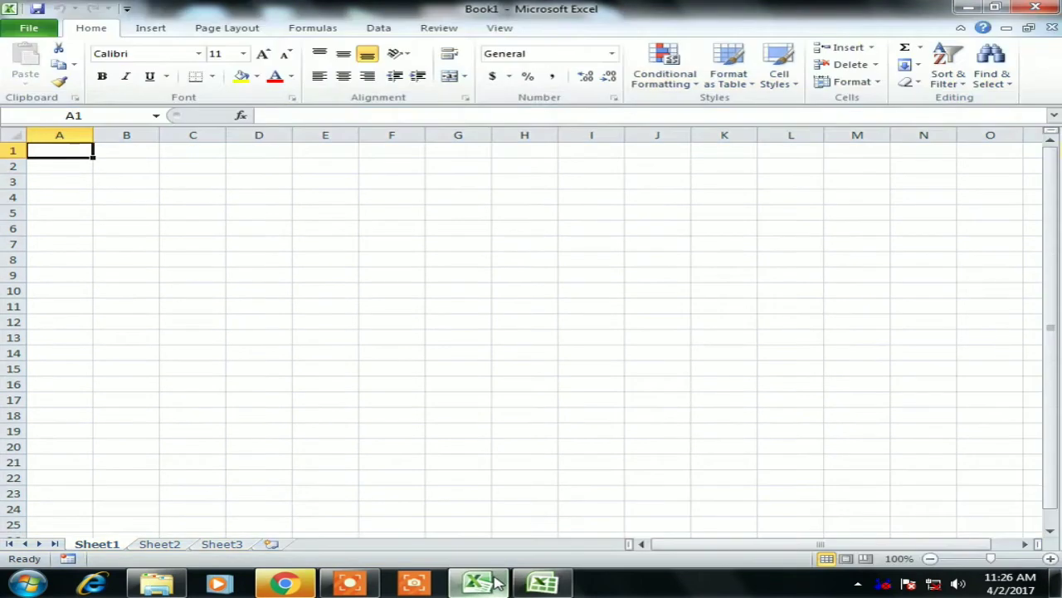
type("Excel")
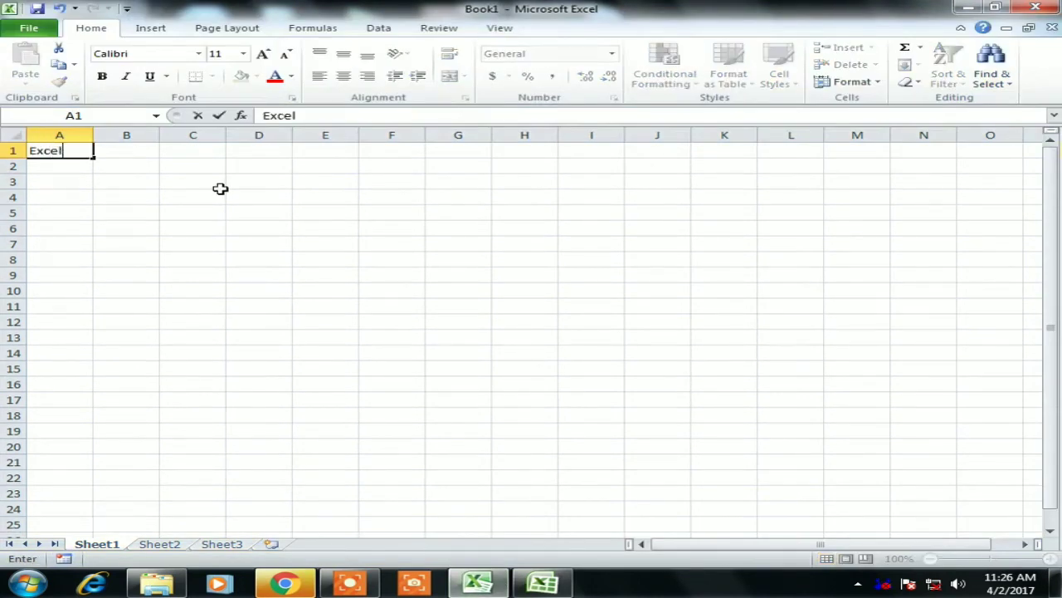
key("Return")
key("Up")
key("F2")
type("-")
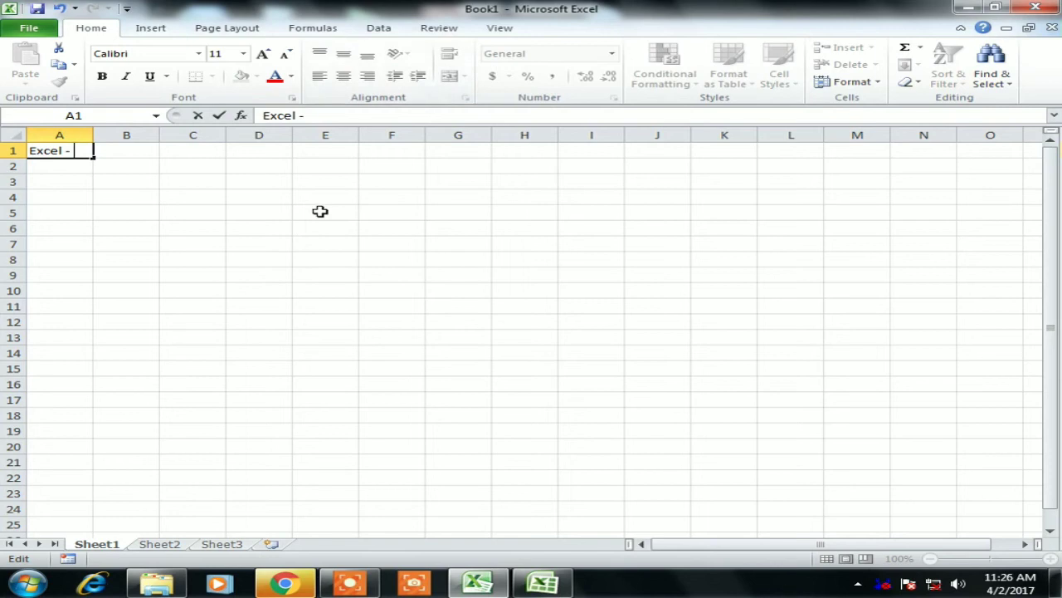
type(" 2010")
key("Return")
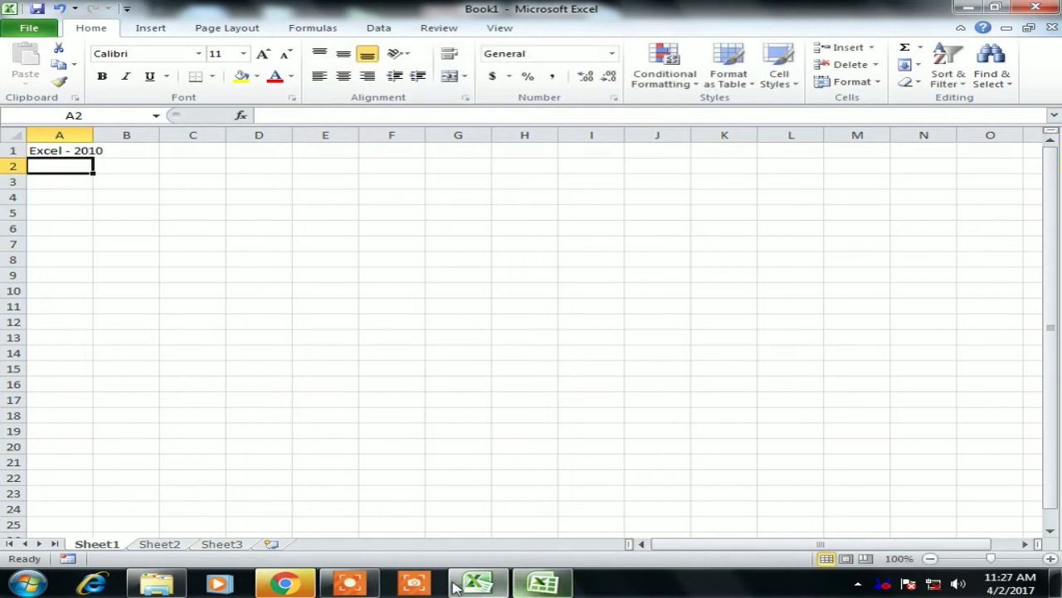
left_click(62, 150)
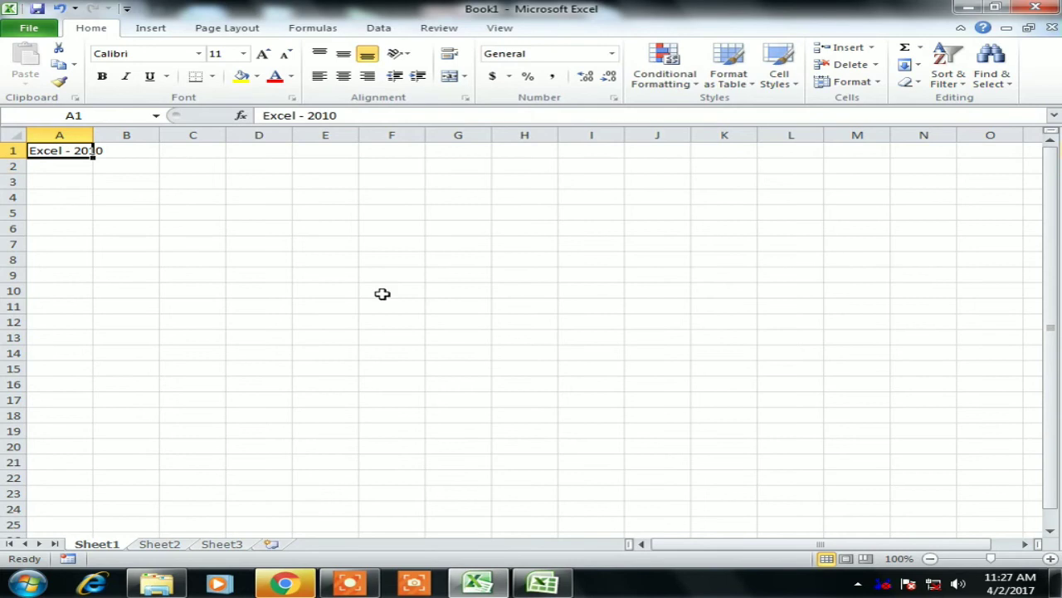
Step: Switch back to the Excel 2007 workbook Book3 and widen column A to fit its label
left_click(541, 583)
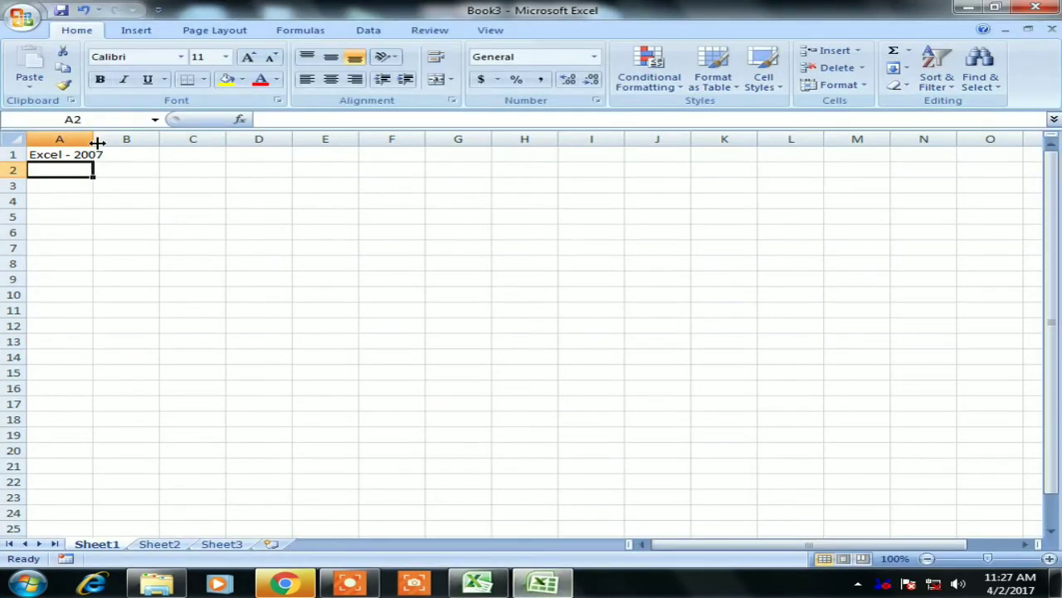
left_click_drag(98, 143, 108, 143)
left_click(282, 201)
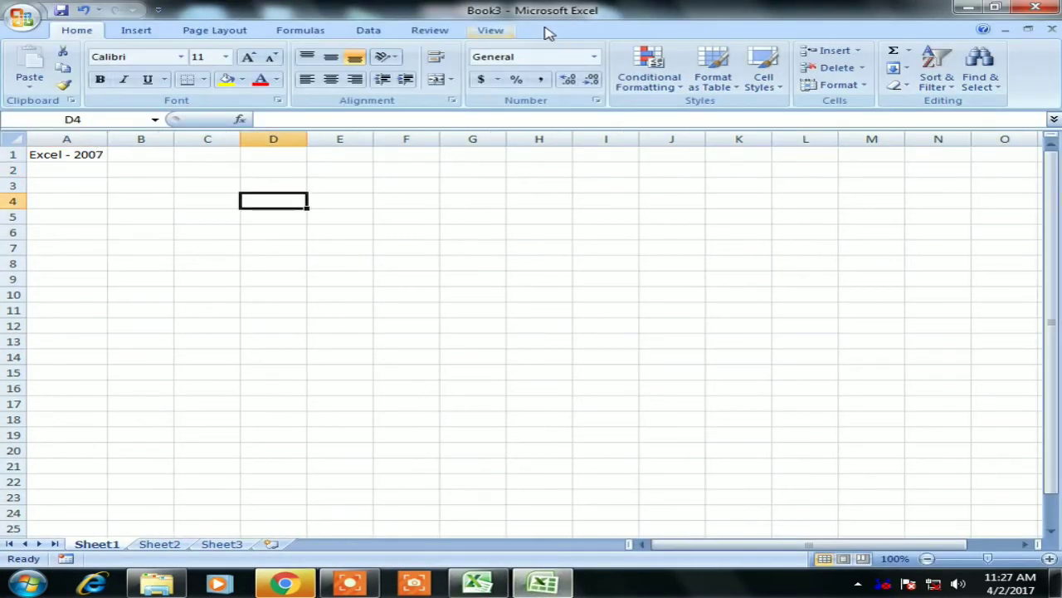
left_click(477, 585)
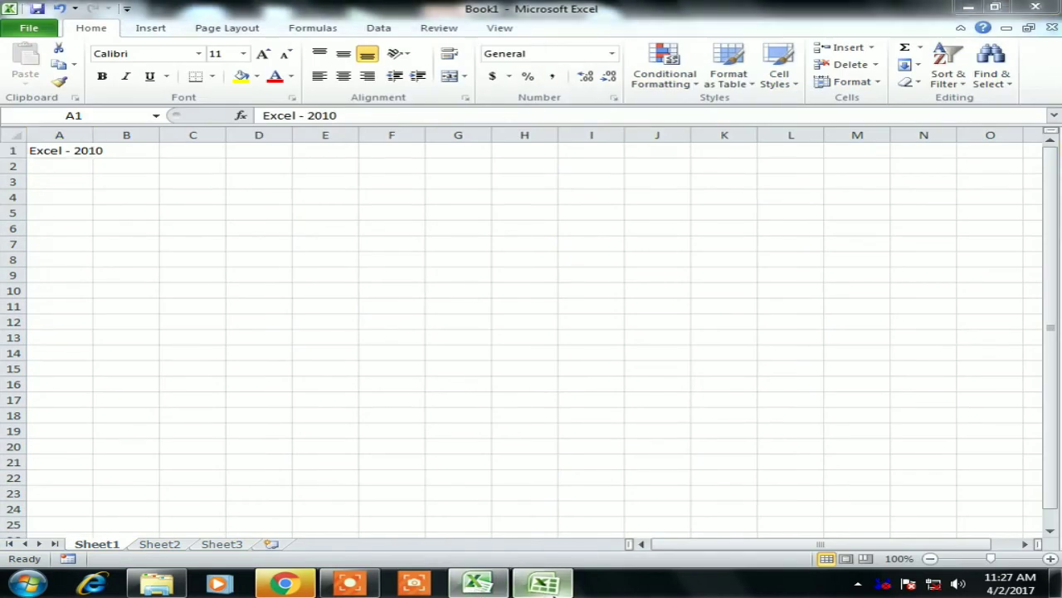
left_click(542, 585)
left_click(75, 154)
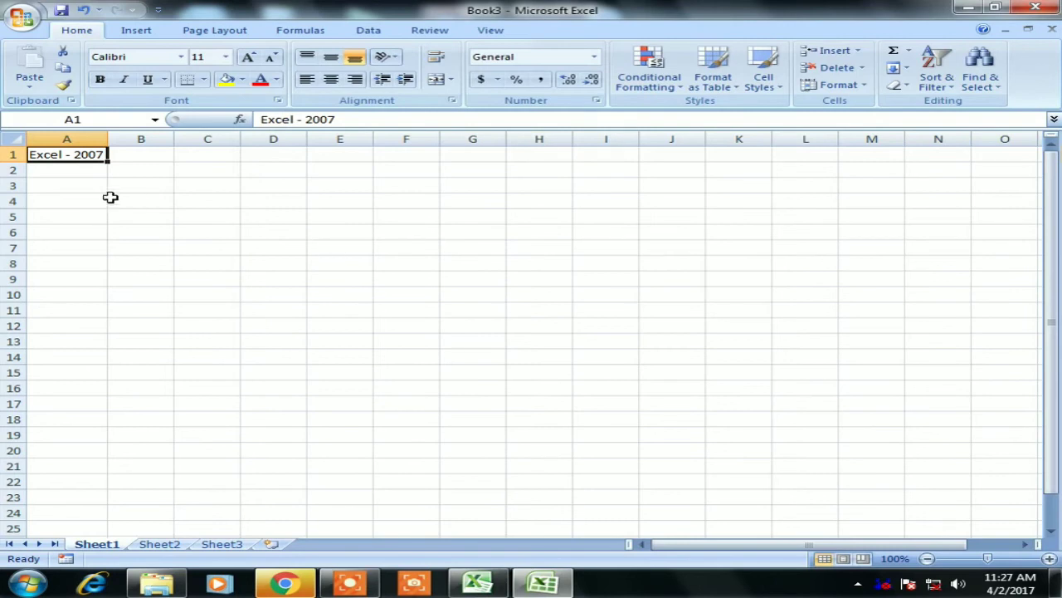
left_click(151, 154)
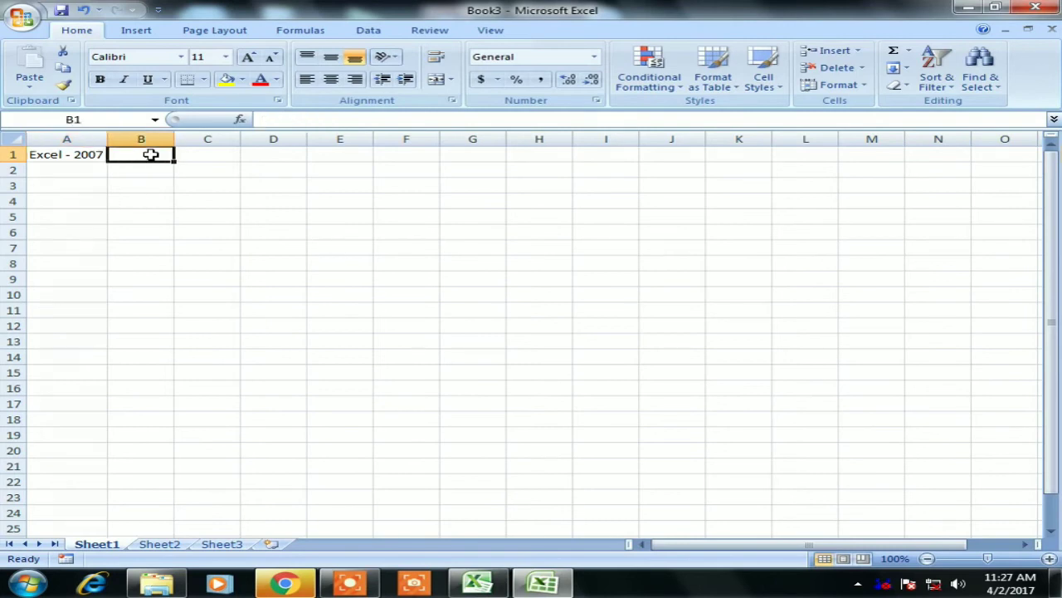
left_click(26, 16)
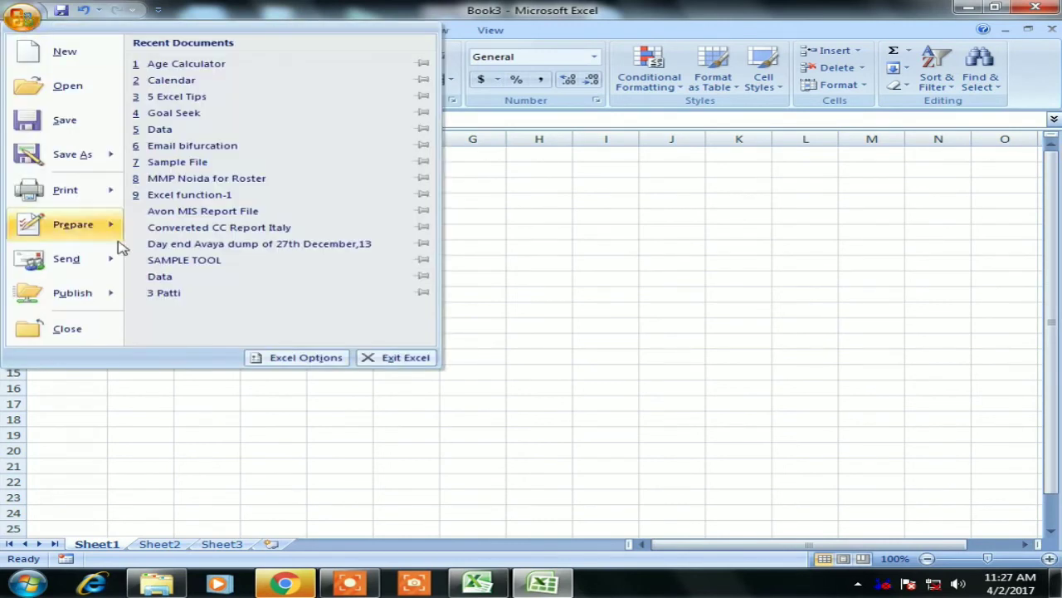
left_click(324, 363)
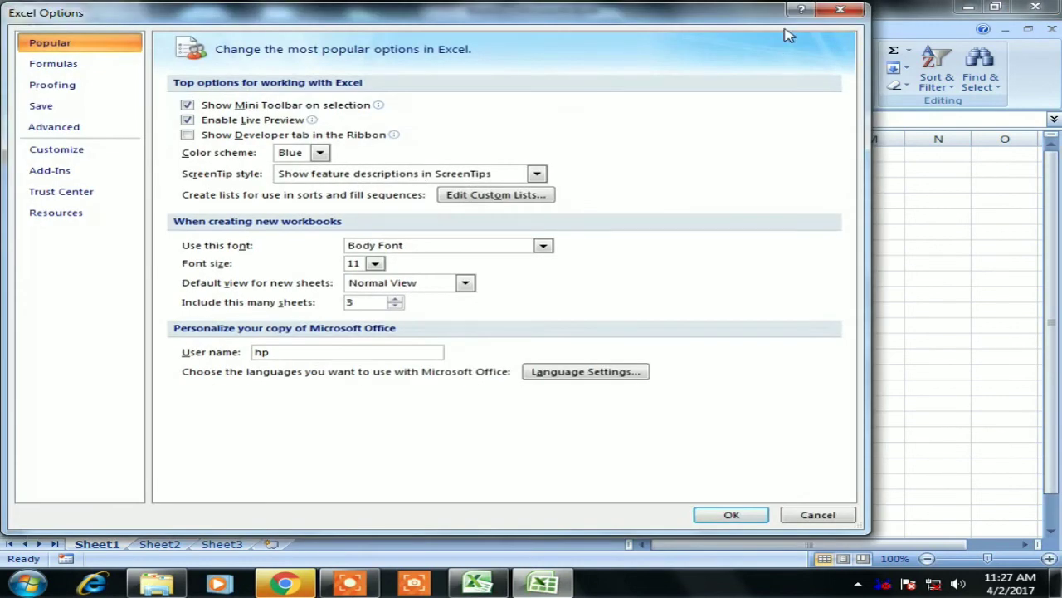
left_click(840, 9)
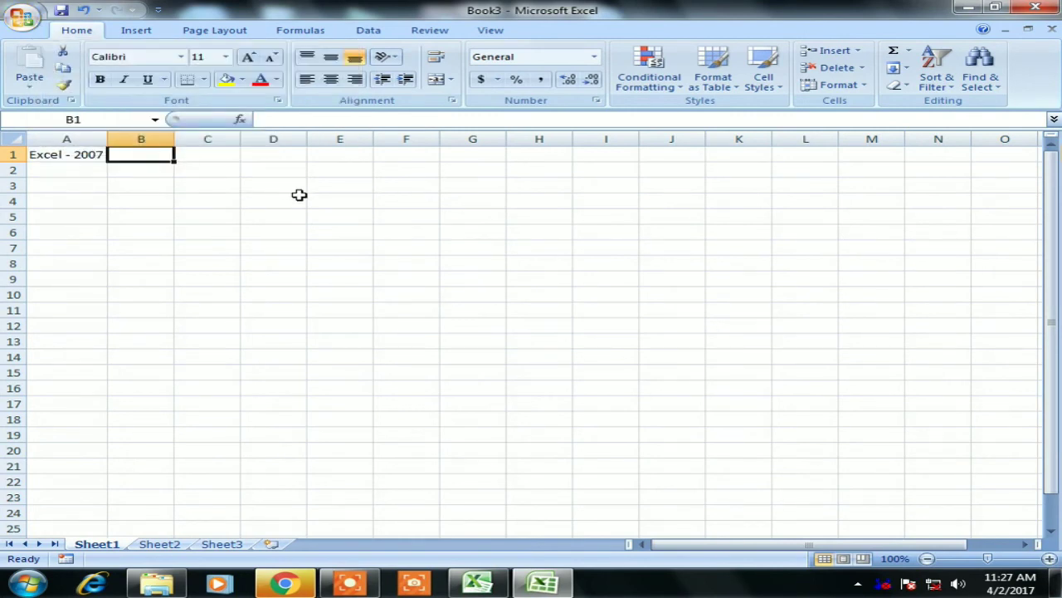
Step: Enable "Show Developer tab in the Ribbon" in the Popular section of Excel Options and apply it
left_click(331, 198)
key("alt")
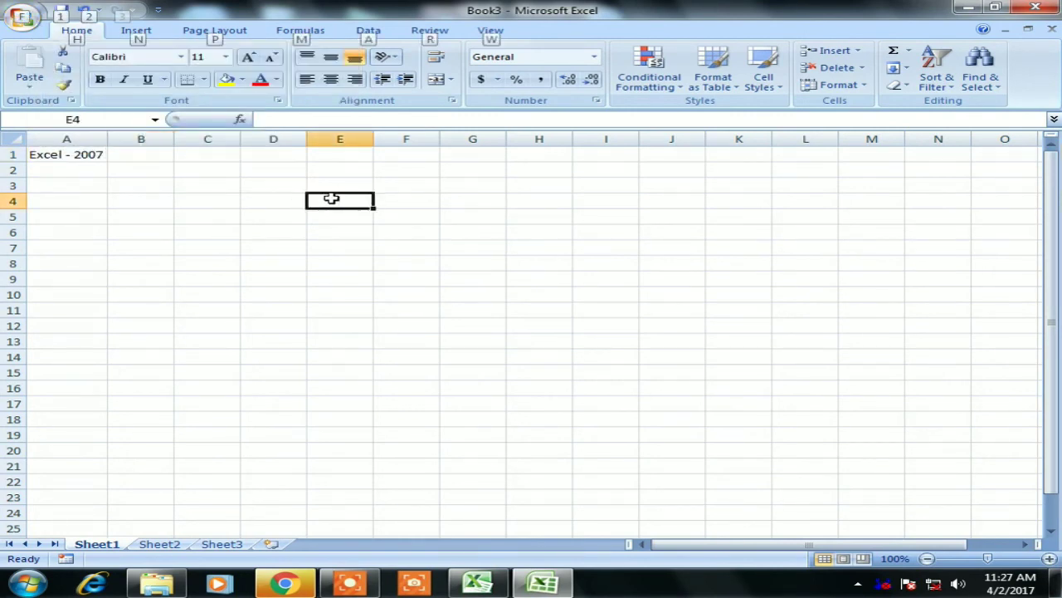
key("t")
key("o")
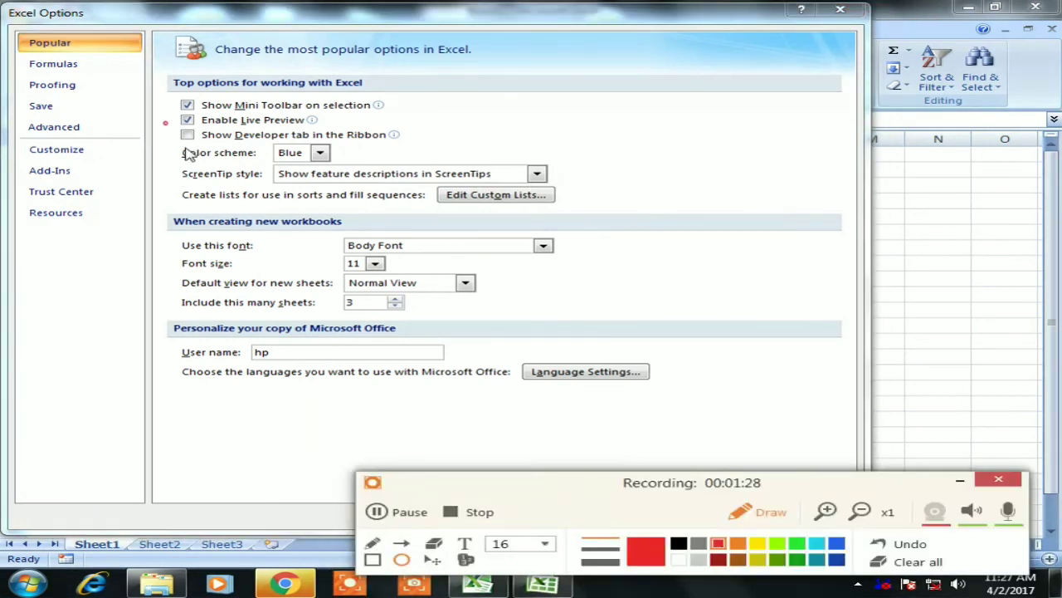
left_click_drag(189, 156, 442, 156)
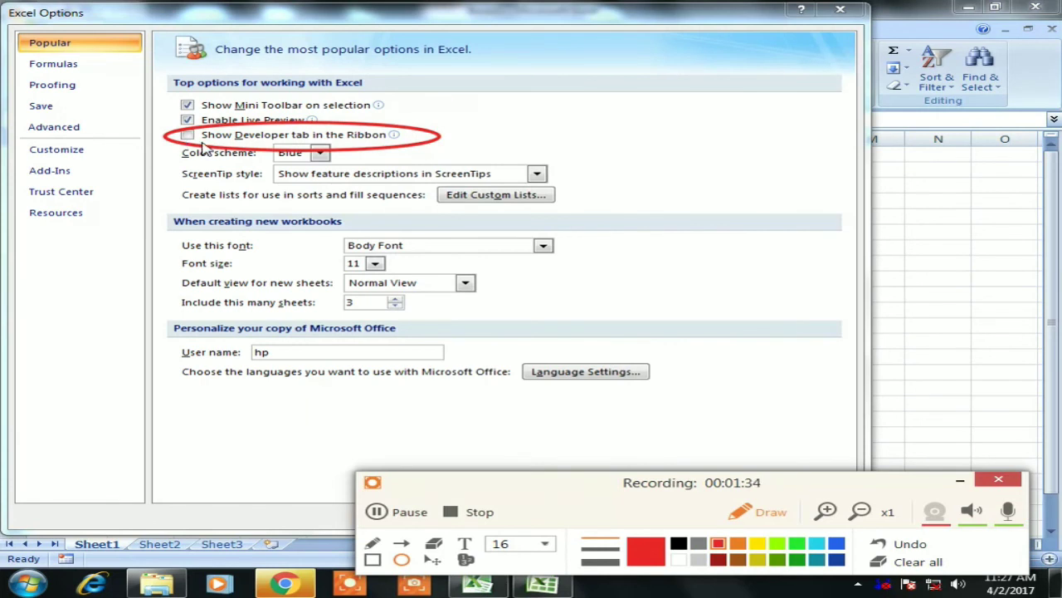
left_click(934, 564)
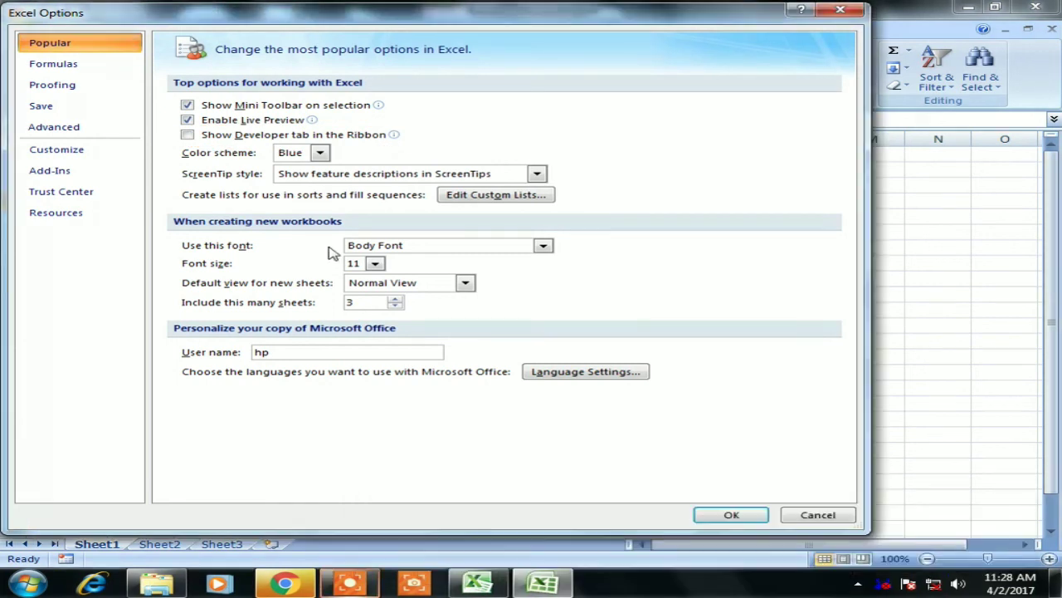
left_click(230, 137)
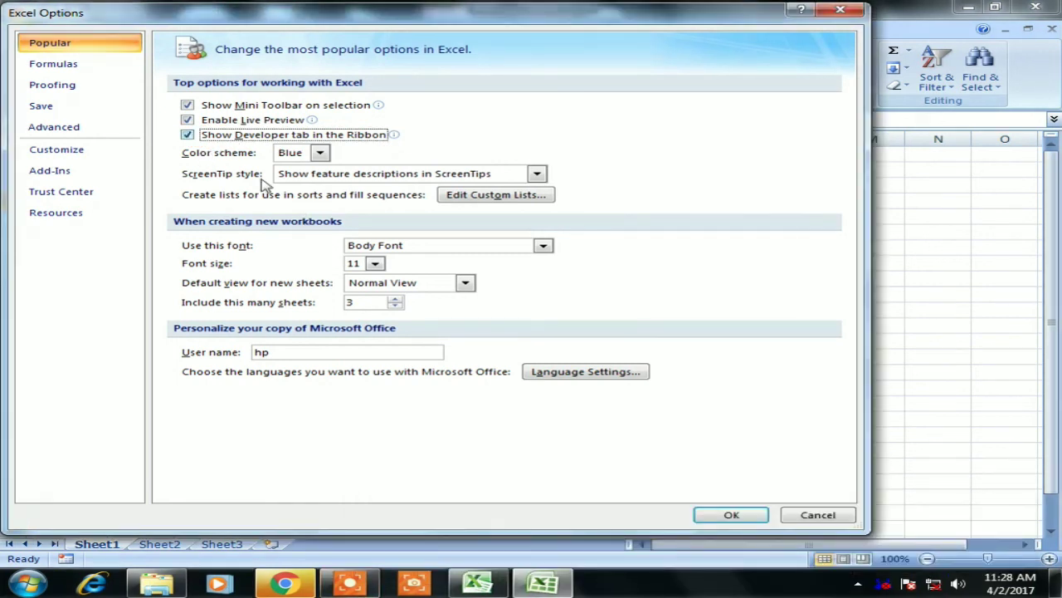
left_click(710, 516)
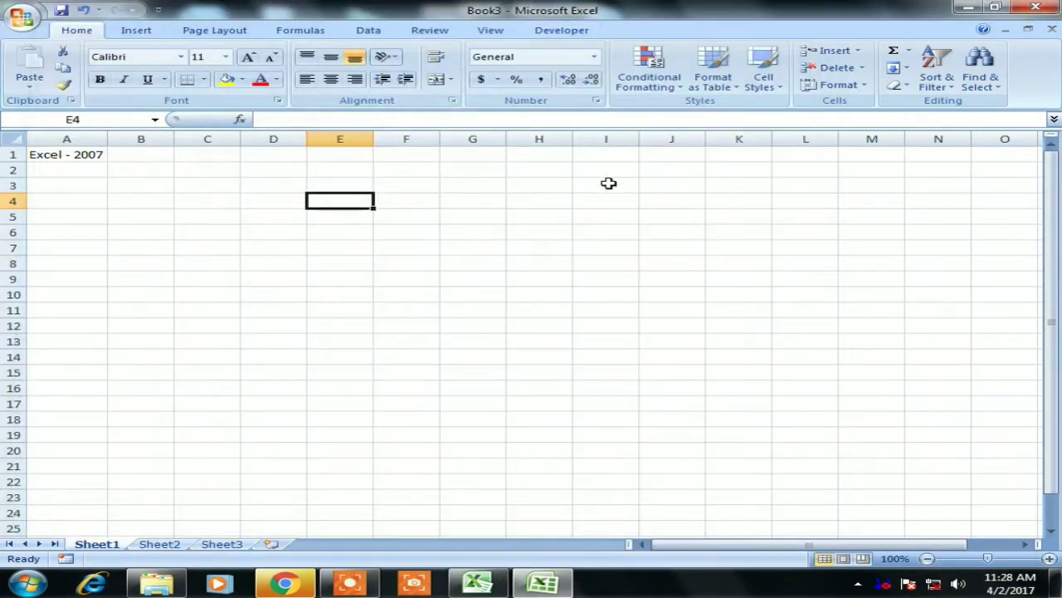
Step: Examine the Developer commands, including the Form Controls and ActiveX Controls available for insertion
left_click(607, 184)
left_click(588, 34)
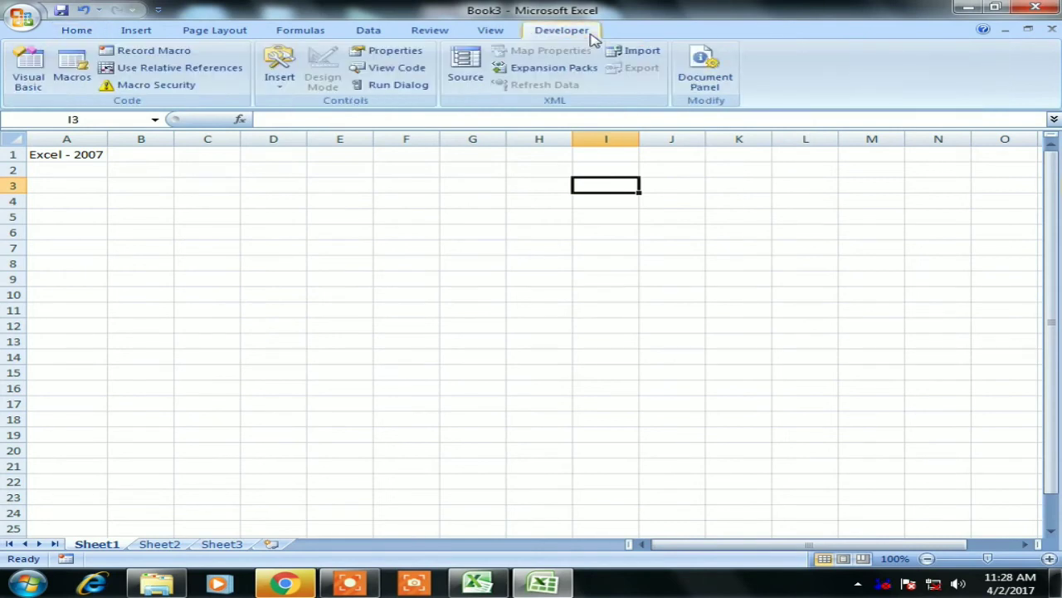
left_click(281, 75)
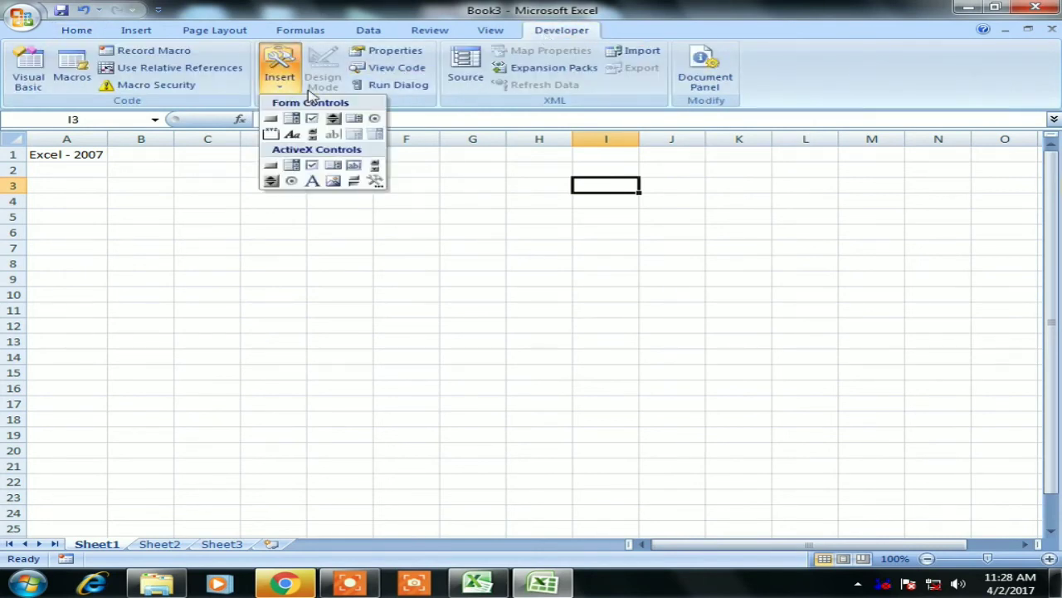
left_click(464, 181)
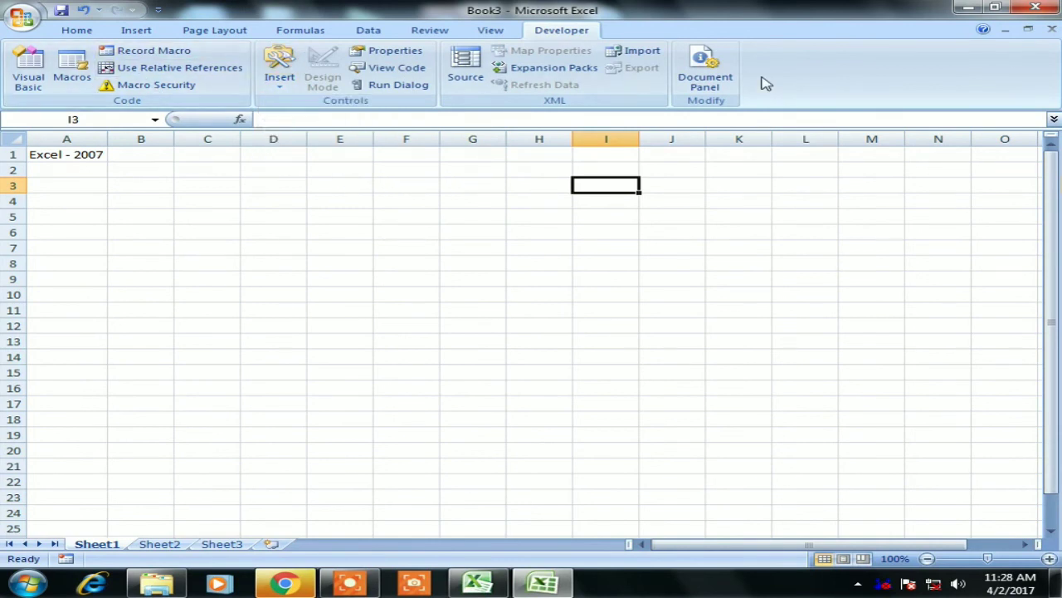
left_click(188, 156)
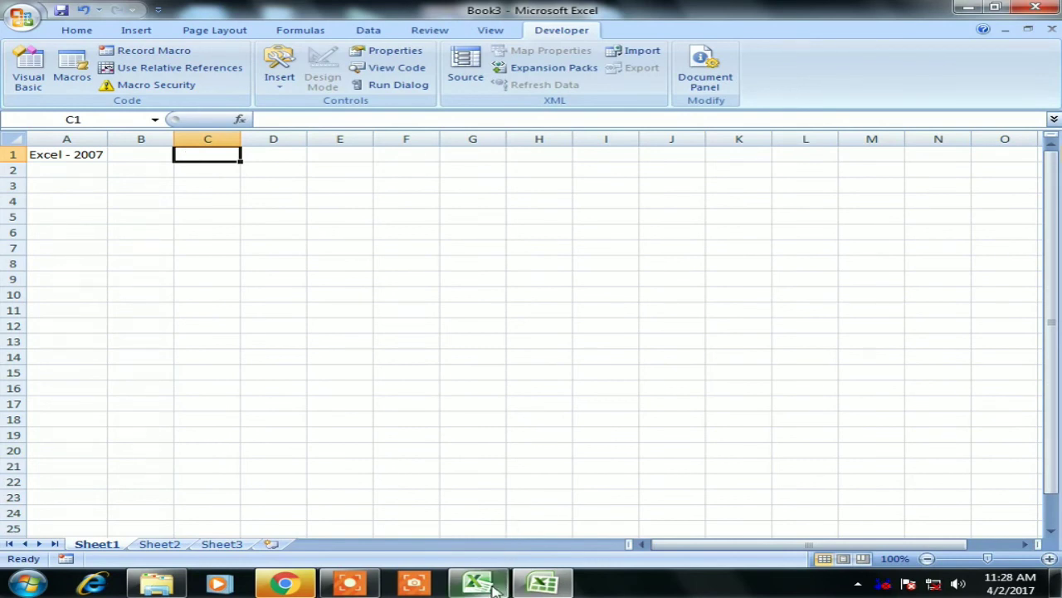
Step: Fill cell A1, containing "Excel - 2007", with the standard yellow colour
left_click_drag(33, 149, 68, 141)
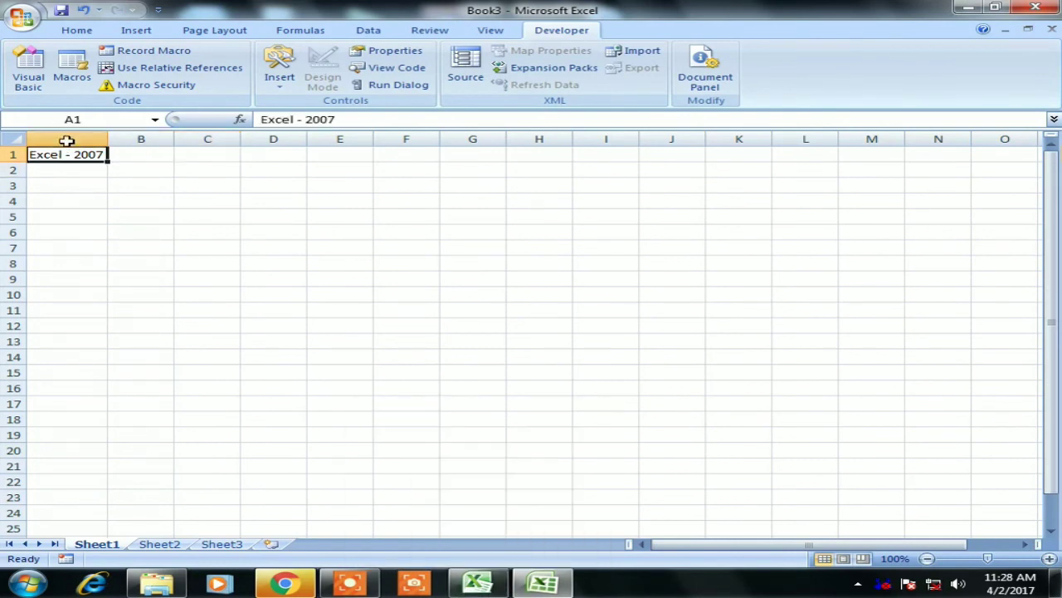
left_click(83, 31)
left_click(242, 79)
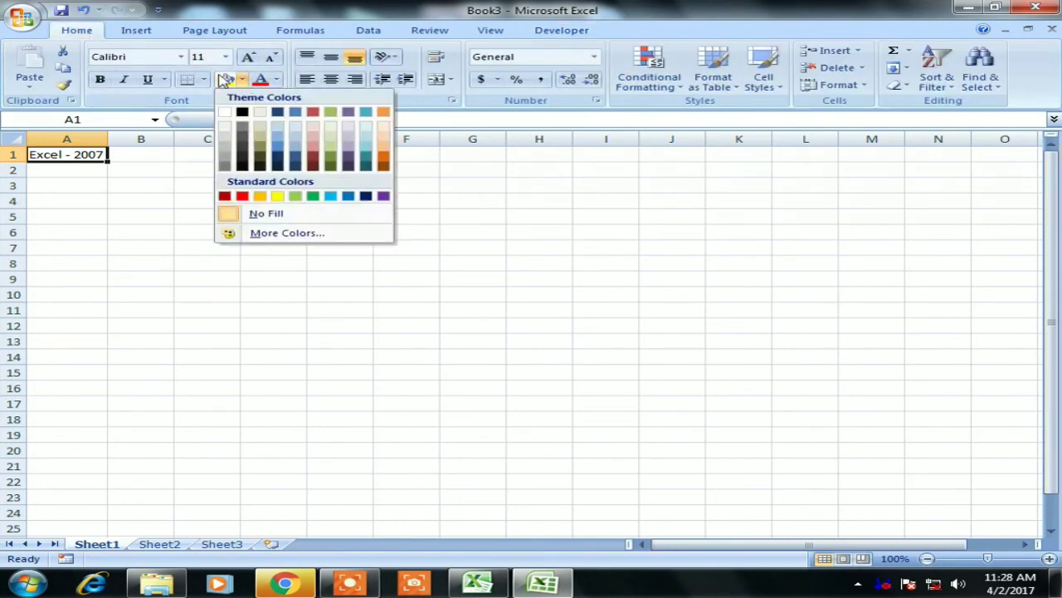
left_click(277, 196)
left_click(406, 325)
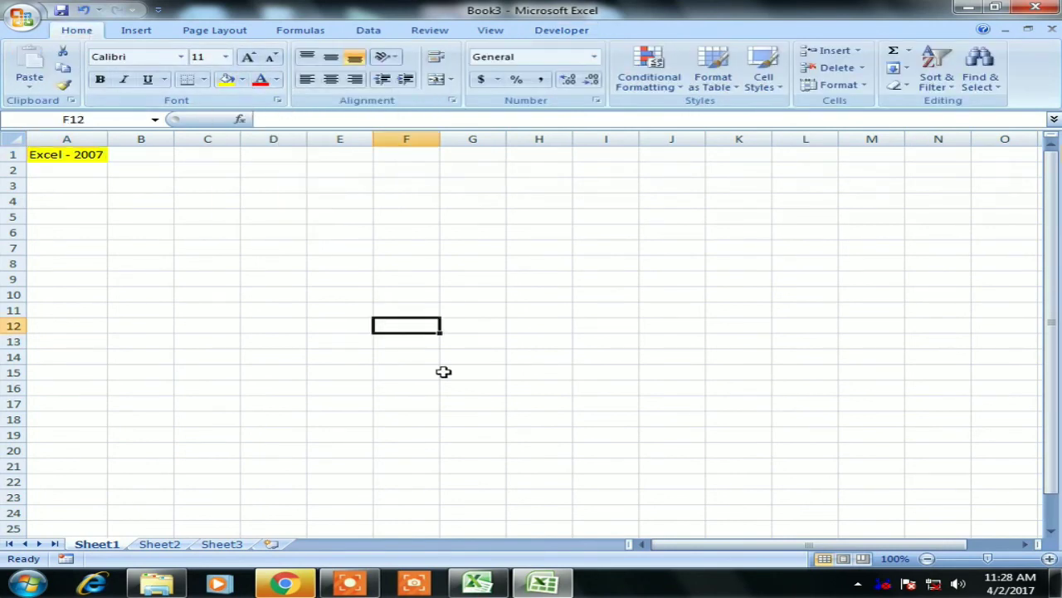
Step: Switch to the Excel 2010 workbook Book1 and widen column A to fit its label
left_click(488, 584)
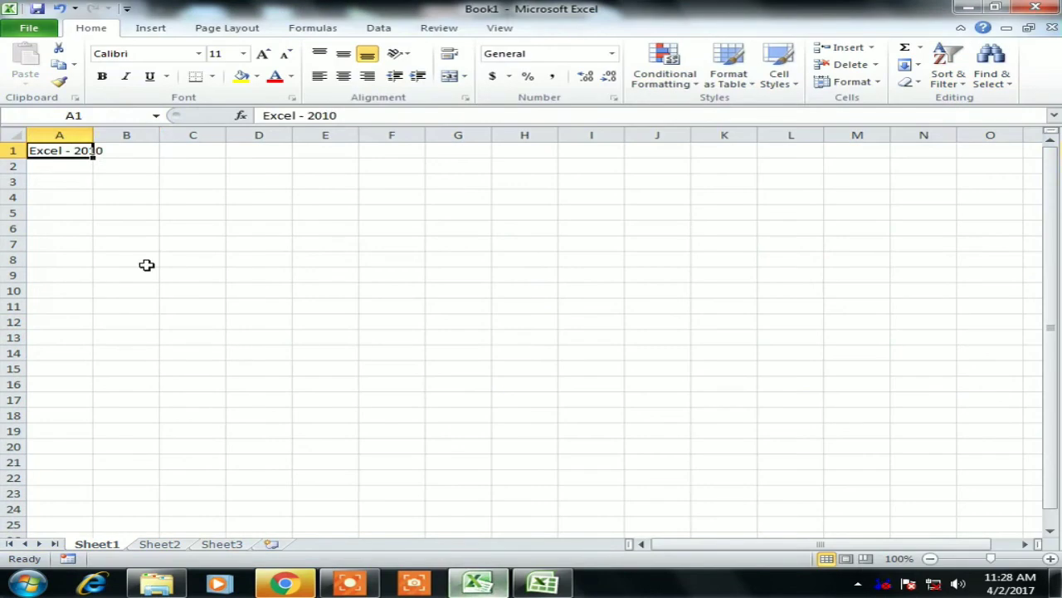
left_click(112, 164)
left_click_drag(95, 133, 108, 133)
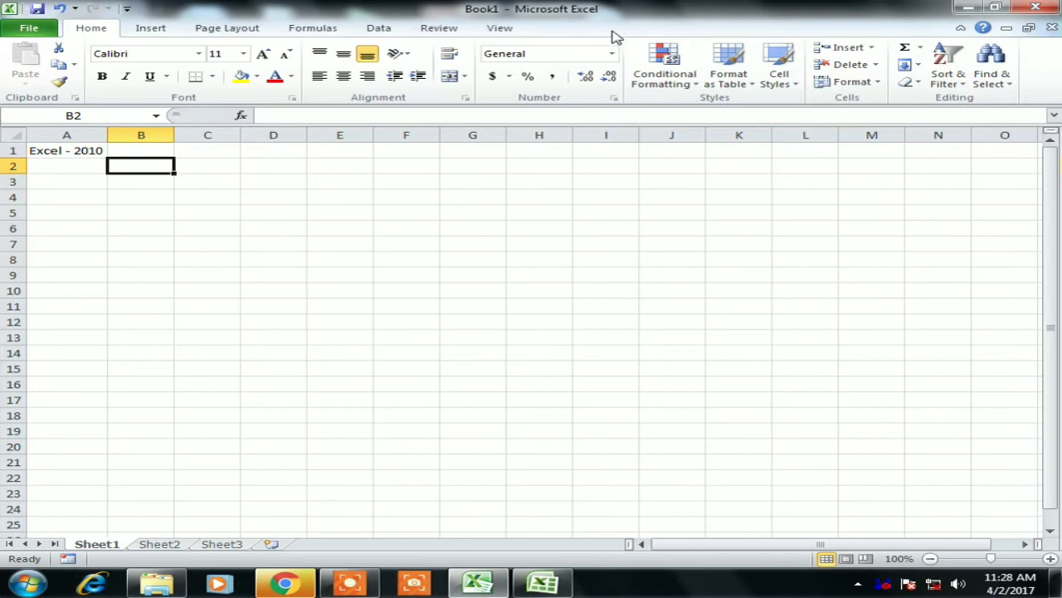
Step: Enable the Developer main tab in the Customize Ribbon section of Excel Options, apply it and show the Developer commands
left_click(32, 30)
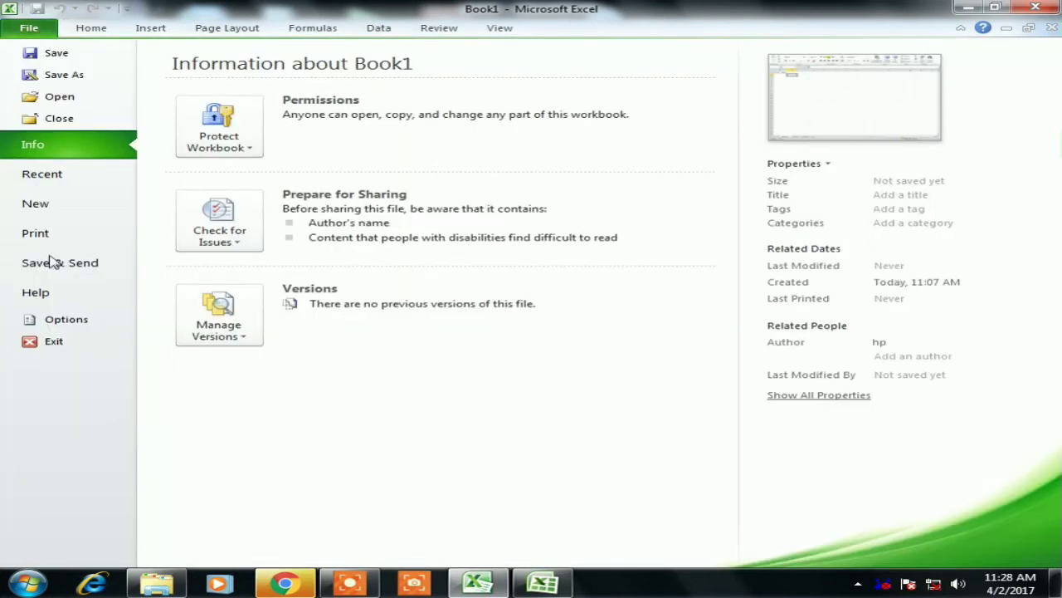
left_click(77, 325)
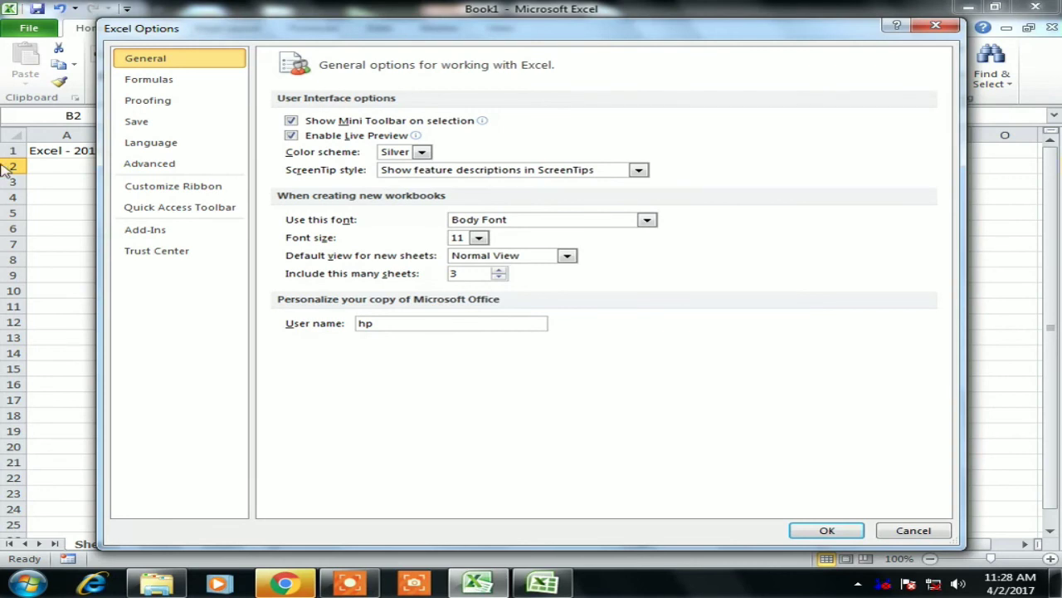
left_click(200, 194)
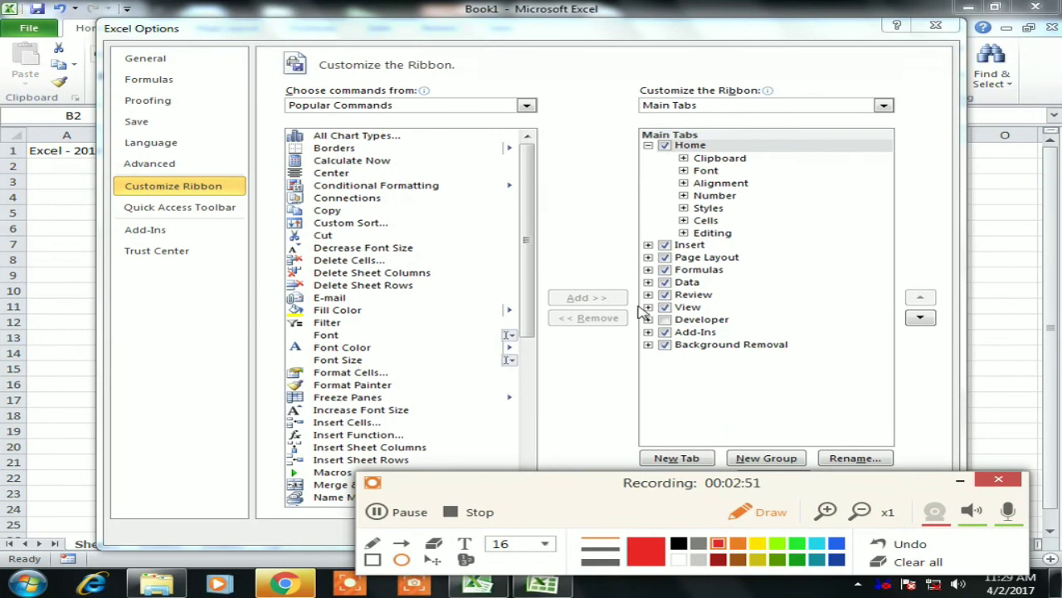
mouse_move(638, 310)
left_mouse_down()
mouse_move(674, 332)
mouse_move(754, 335)
left_mouse_up()
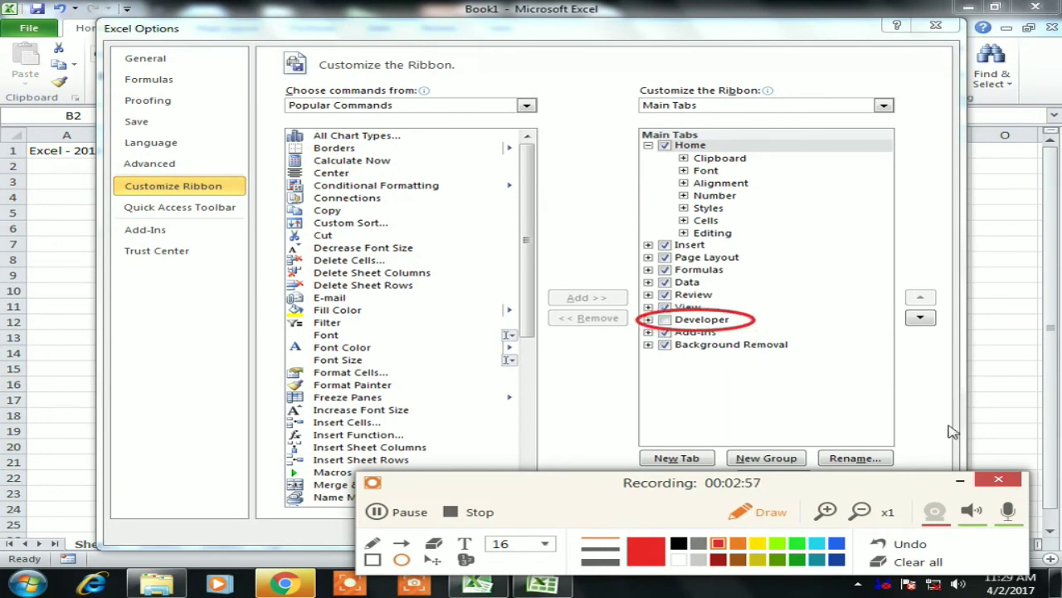
left_click(931, 564)
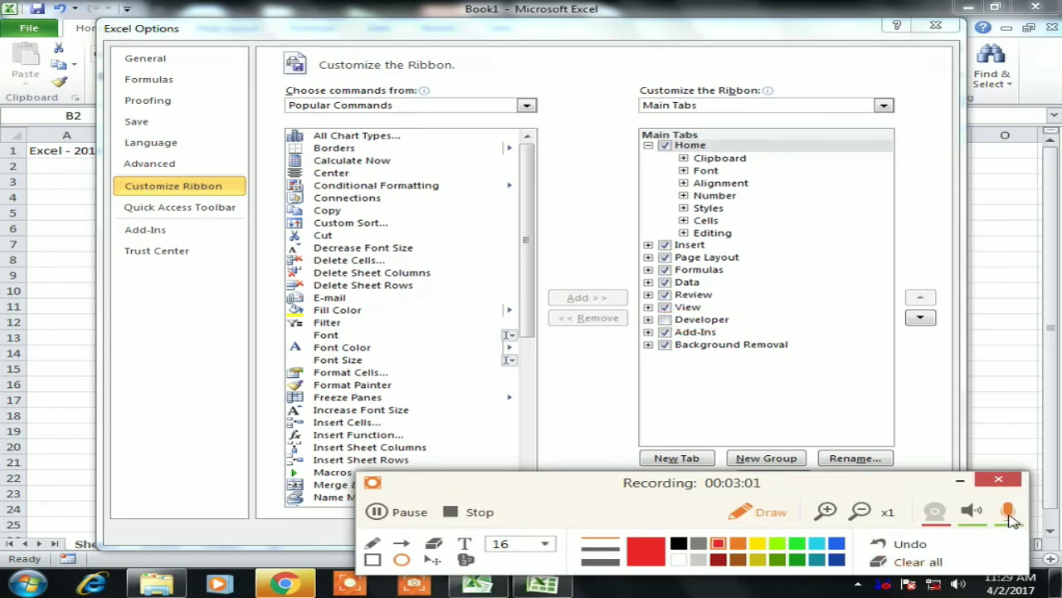
left_click(665, 319)
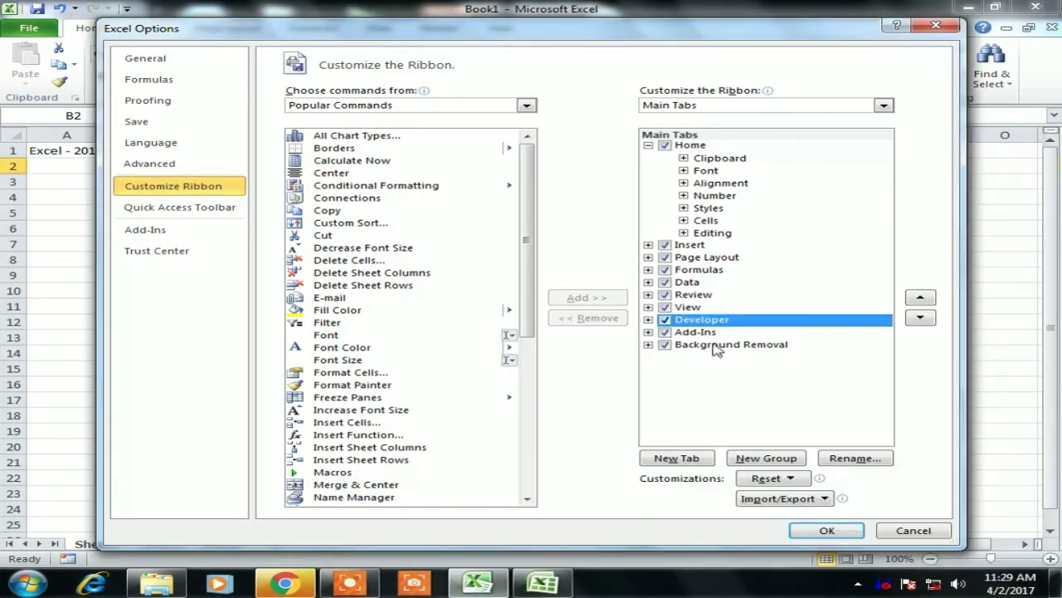
left_click(833, 531)
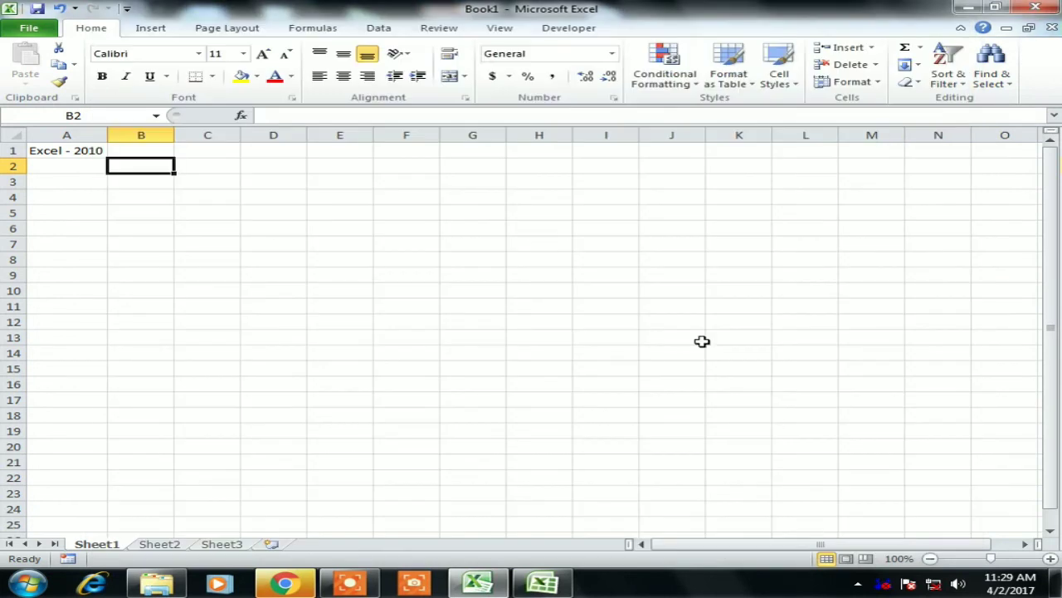
left_click(672, 291)
left_click(596, 34)
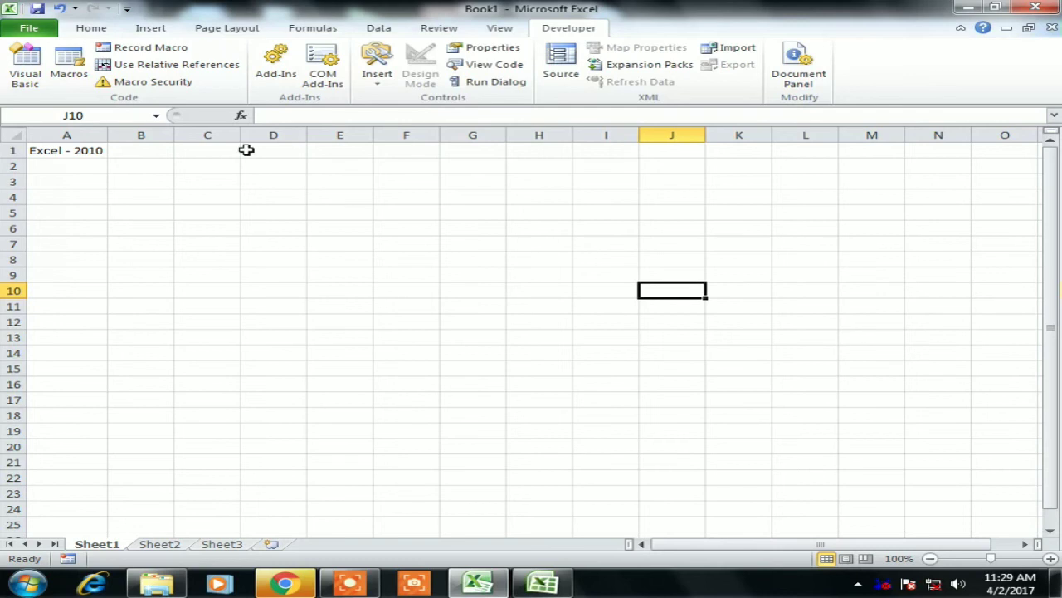
Step: Fill cell A1, containing "Excel - 2010", with yellow
left_click(92, 27)
left_click(74, 156)
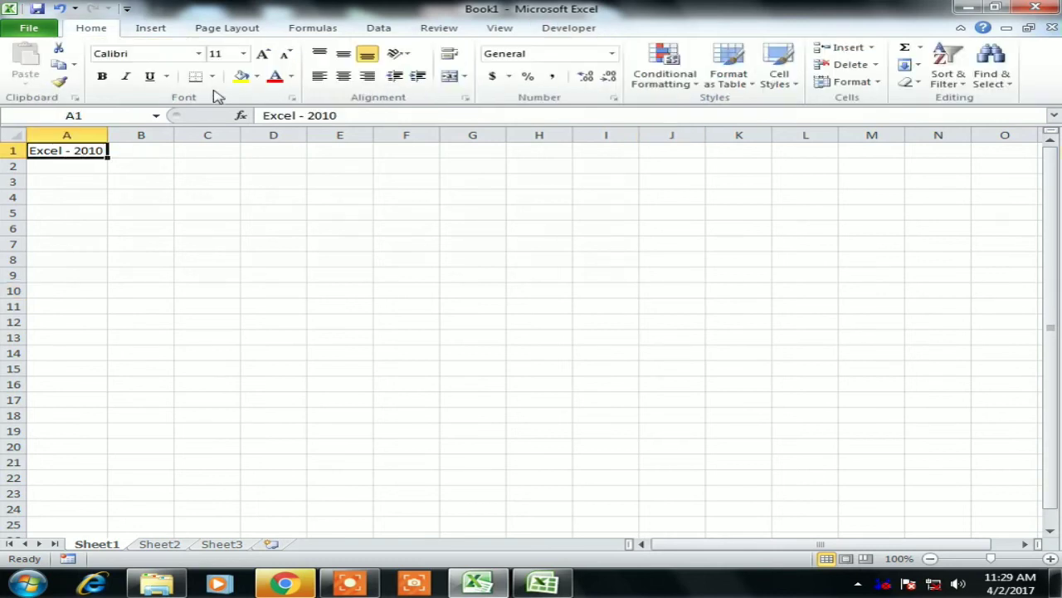
left_click(242, 75)
left_click(199, 166)
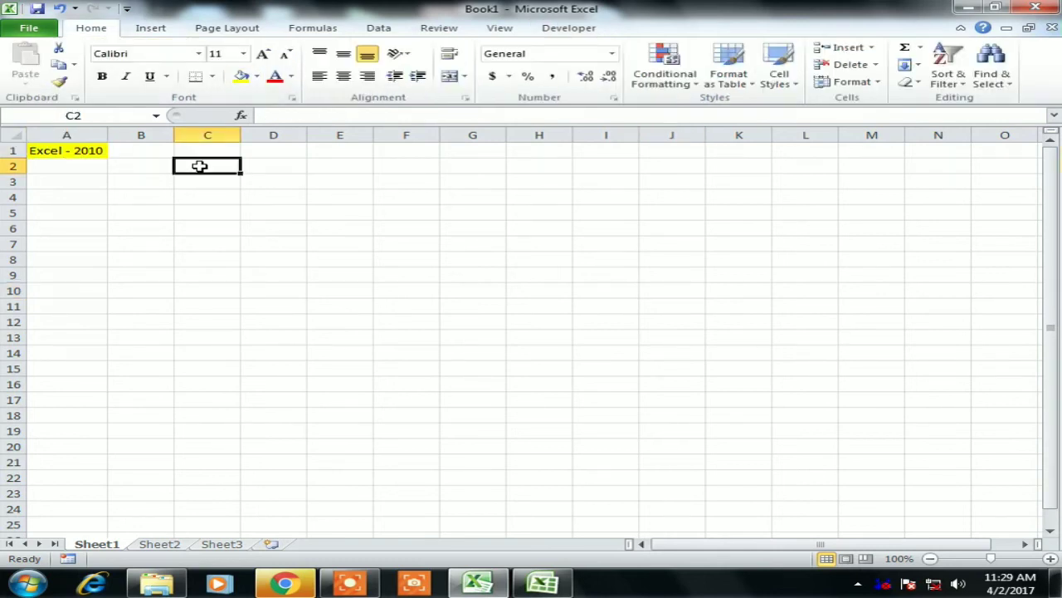